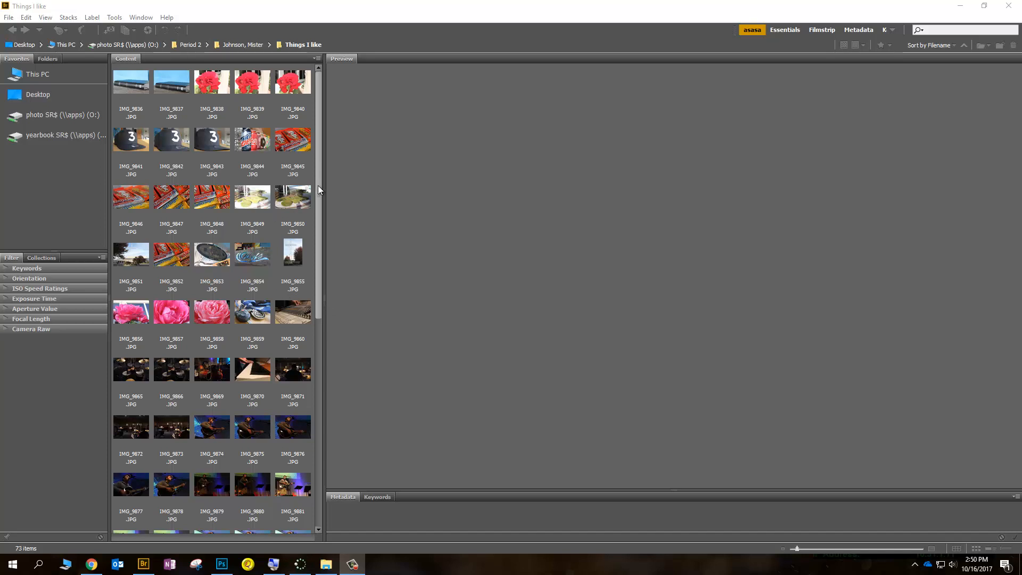
- Widen the image content area and reduce the thumbnail size so all the folder's photos fit in view
drag(318, 184, 334, 132)
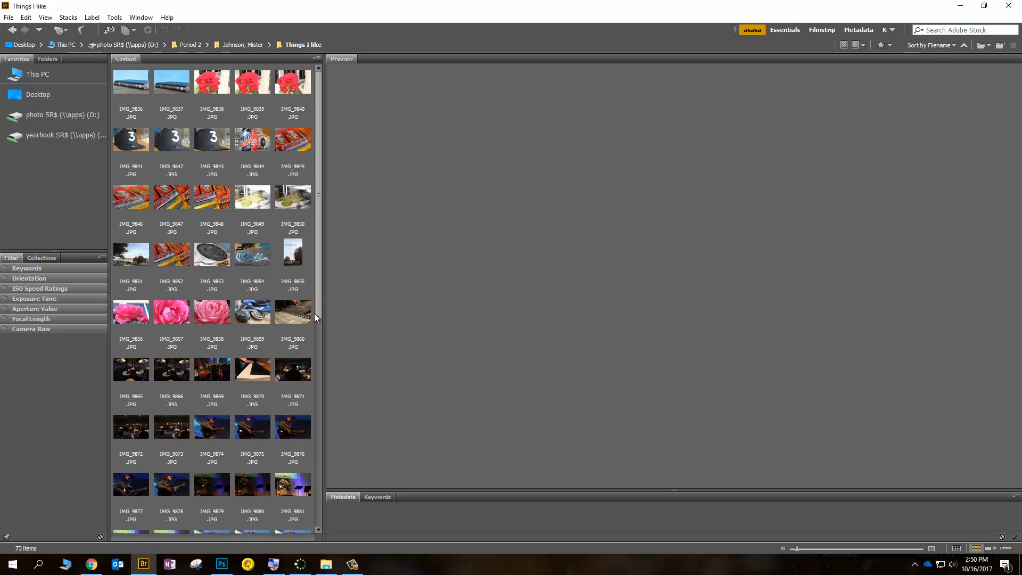
drag(325, 297, 432, 301)
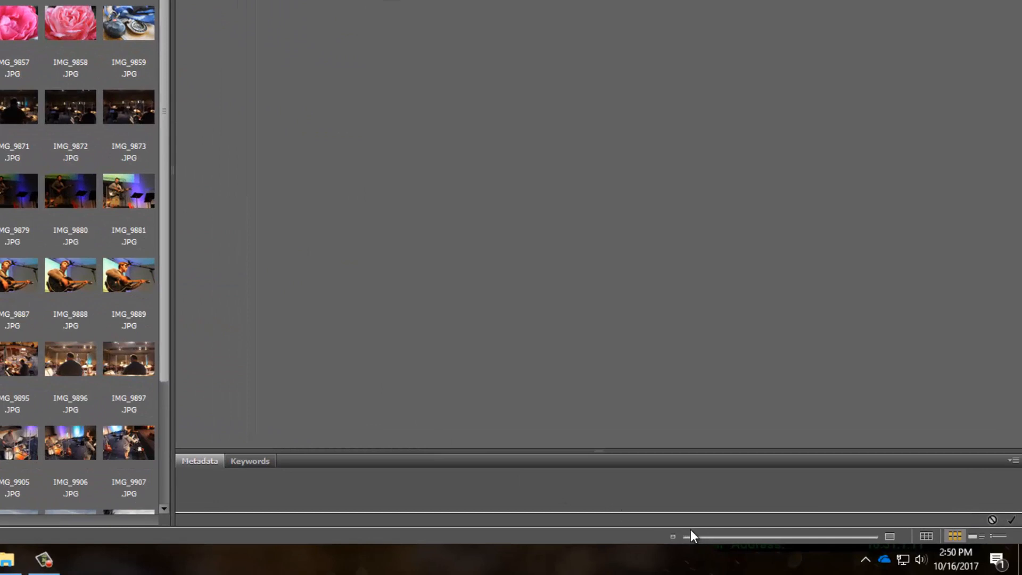
mouse_move(695, 535)
mouse_down()
mouse_move(730, 539)
mouse_move(691, 535)
mouse_up()
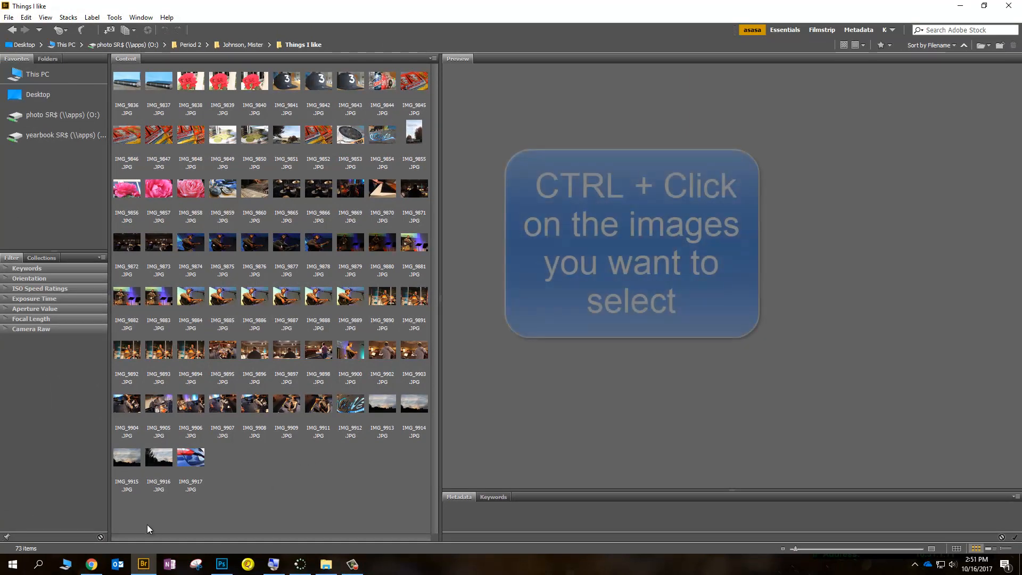
- Select scattered individual photos from IMG_9836 through IMG_9885, and clear the selection
click(130, 79)
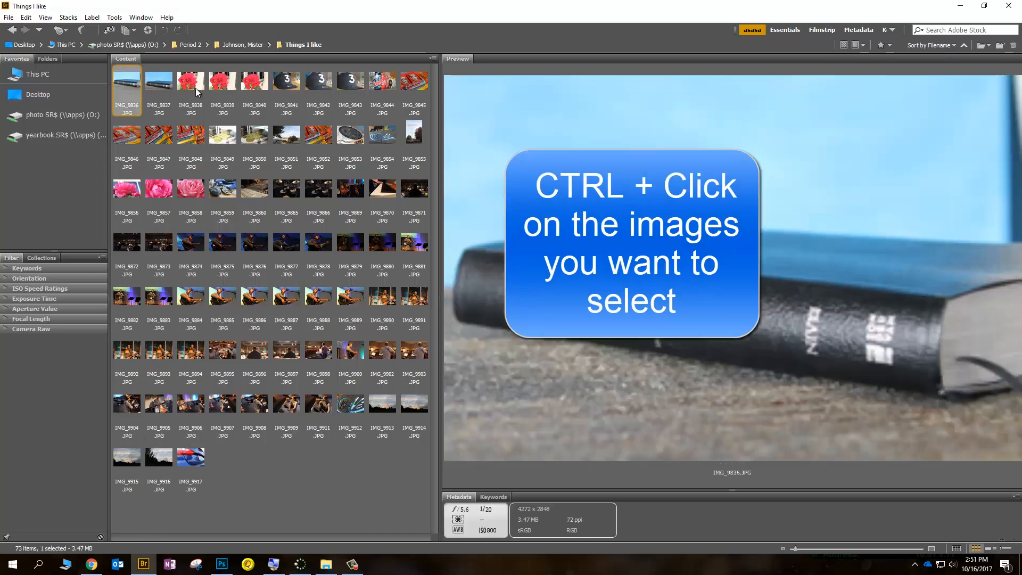
ctrl+click(195, 85)
ctrl+click(227, 132)
ctrl+click(255, 135)
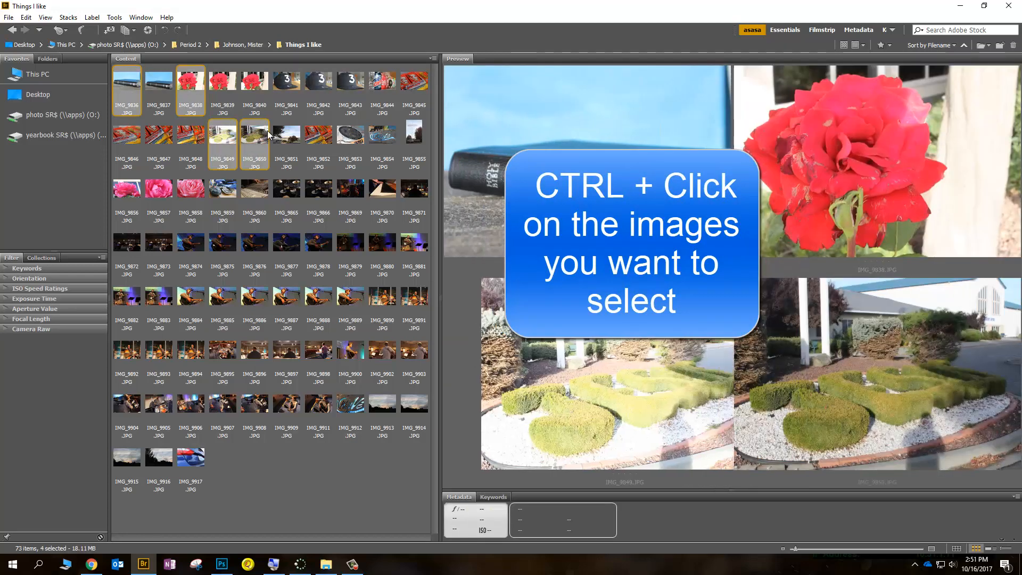
ctrl+click(319, 136)
ctrl+click(322, 218)
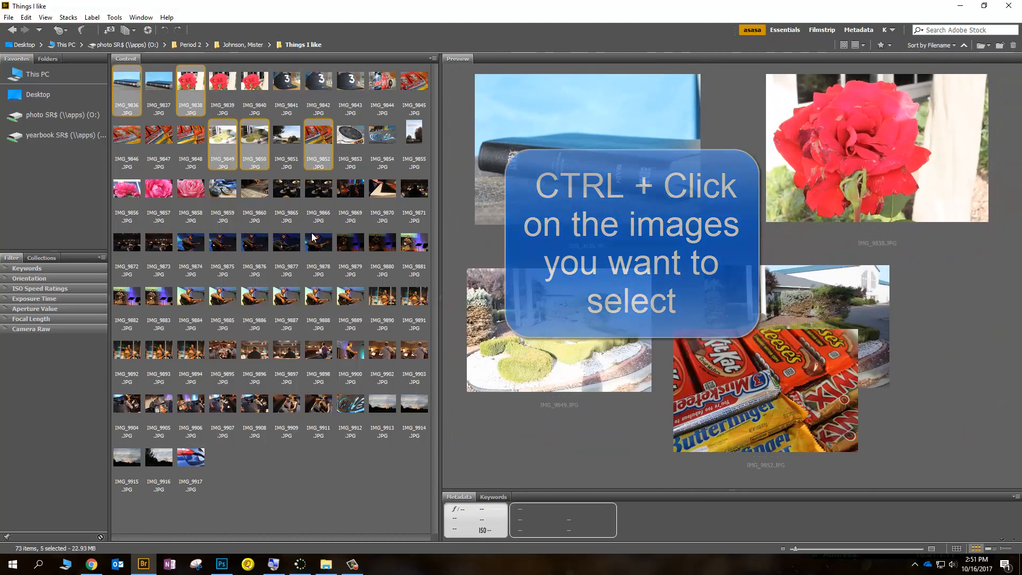
ctrl+click(318, 243)
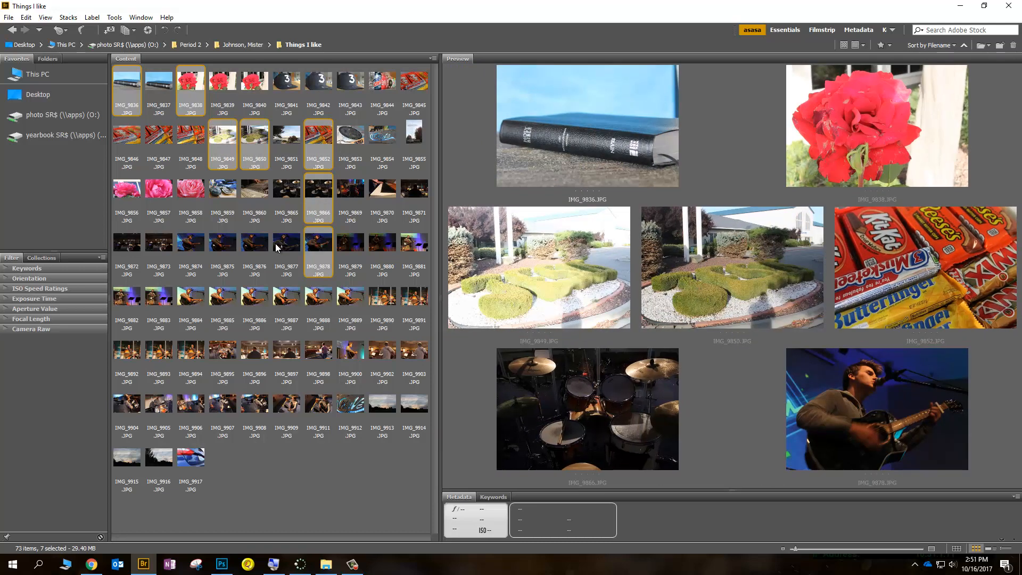
ctrl+click(287, 242)
ctrl+click(222, 243)
ctrl+click(191, 301)
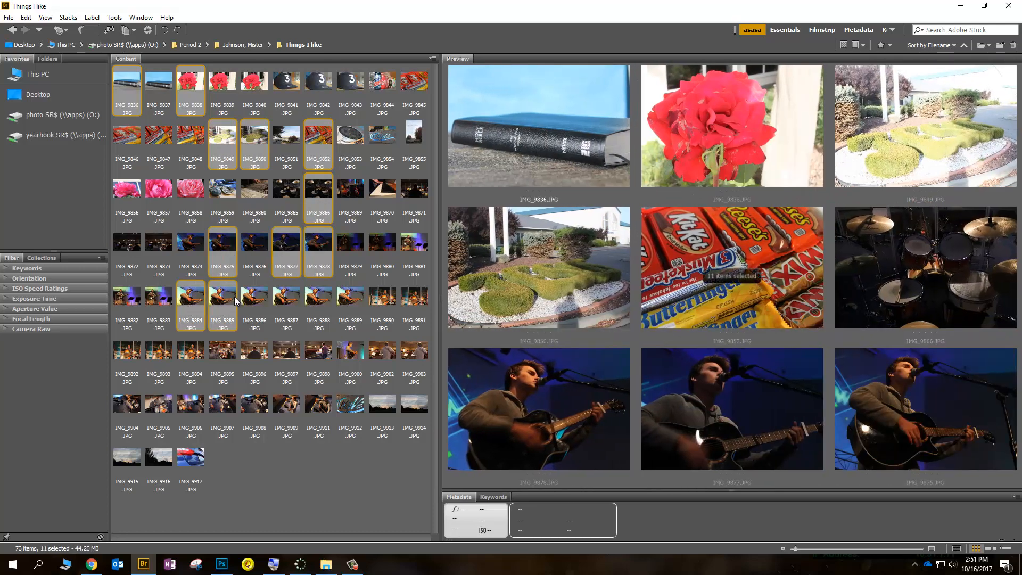
click(339, 485)
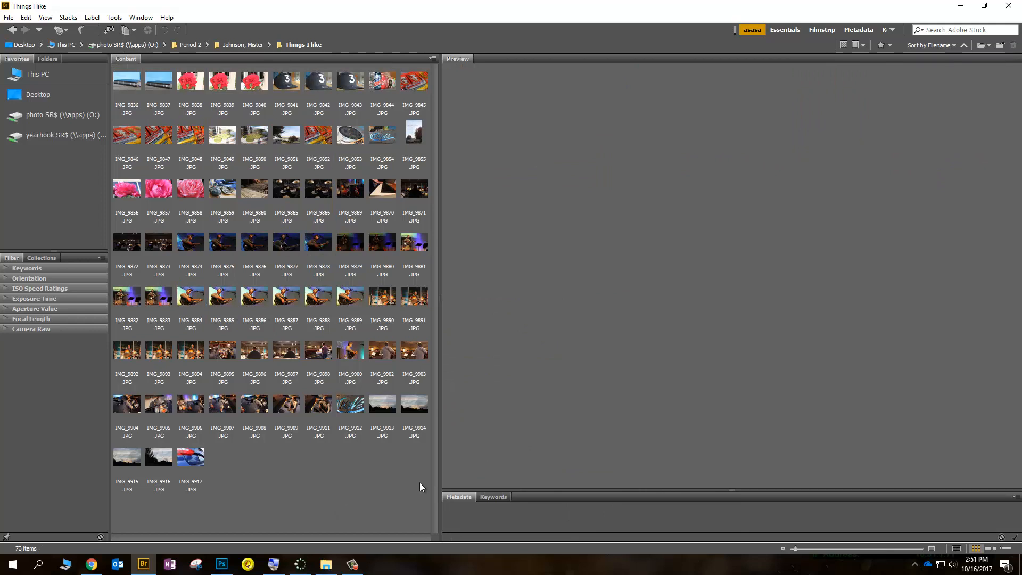
- Select the block of photos from IMG_9872 to IMG_9917, extend it to all images, and clear the selection
drag(420, 483, 106, 235)
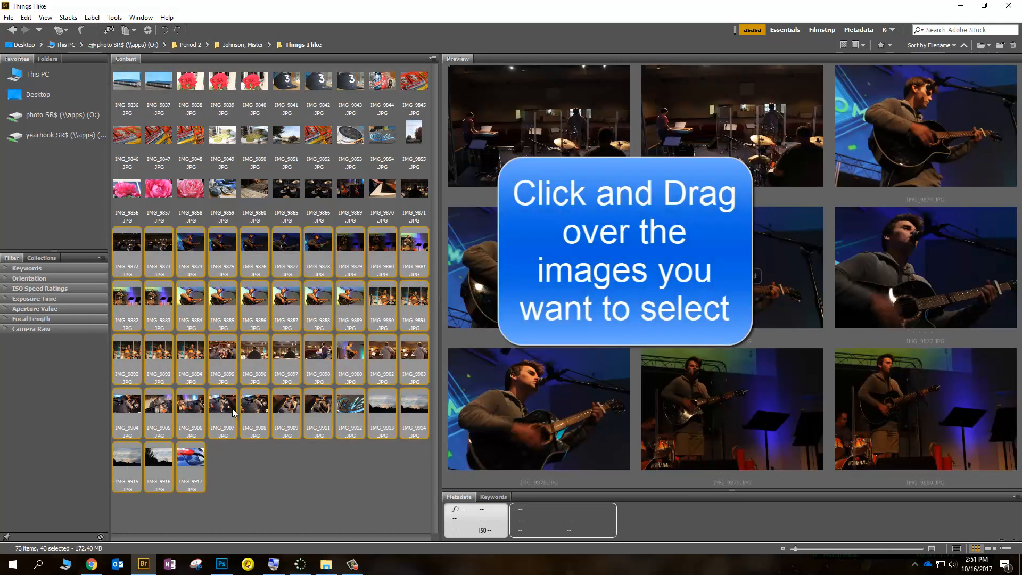
key(ctrl+a)
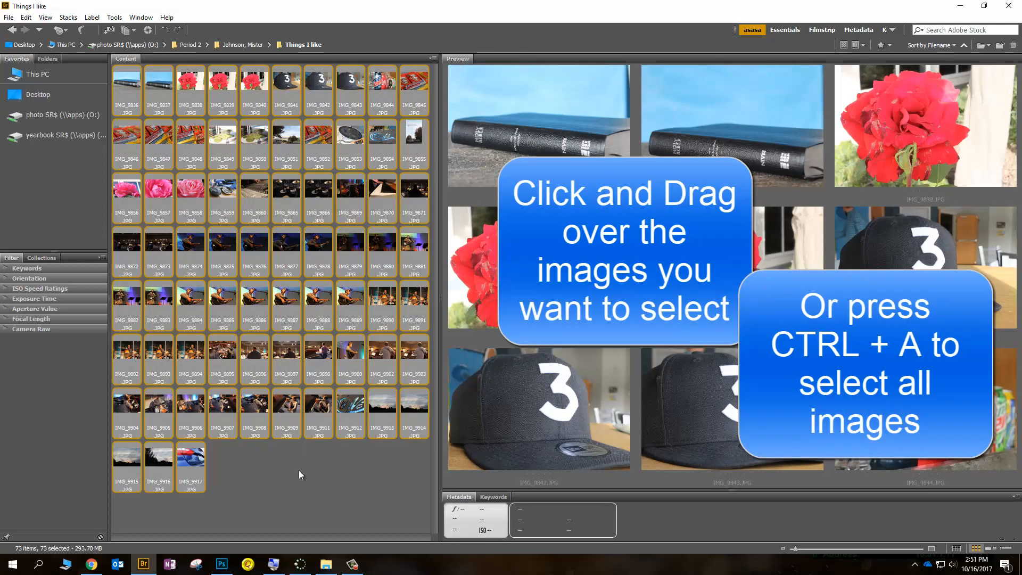
click(292, 465)
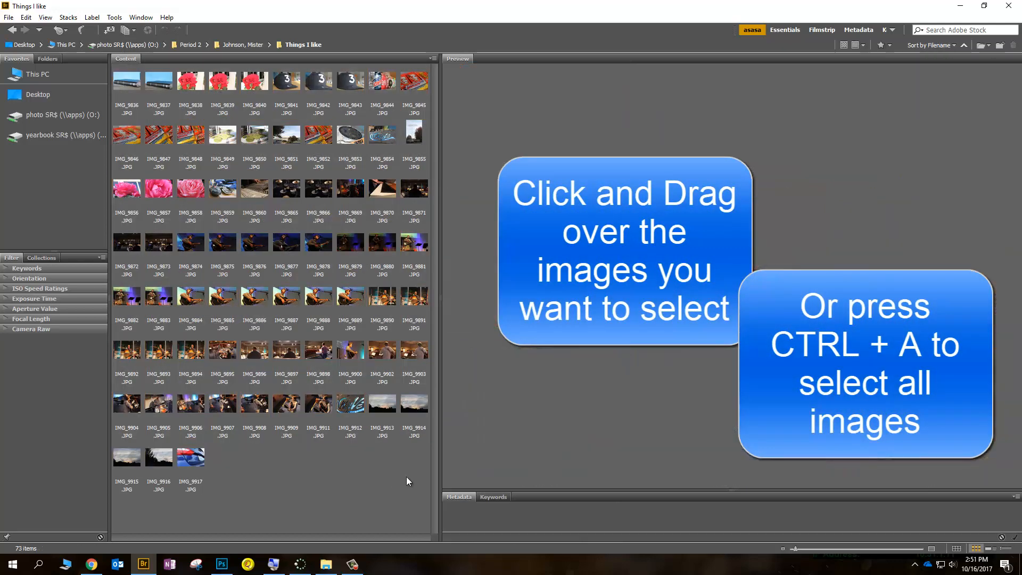
- Select photos IMG_9892 to IMG_9917, add IMG_9873, IMG_9859 and IMG_9876, and clear the selection
drag(421, 483, 137, 338)
ctrl+click(148, 247)
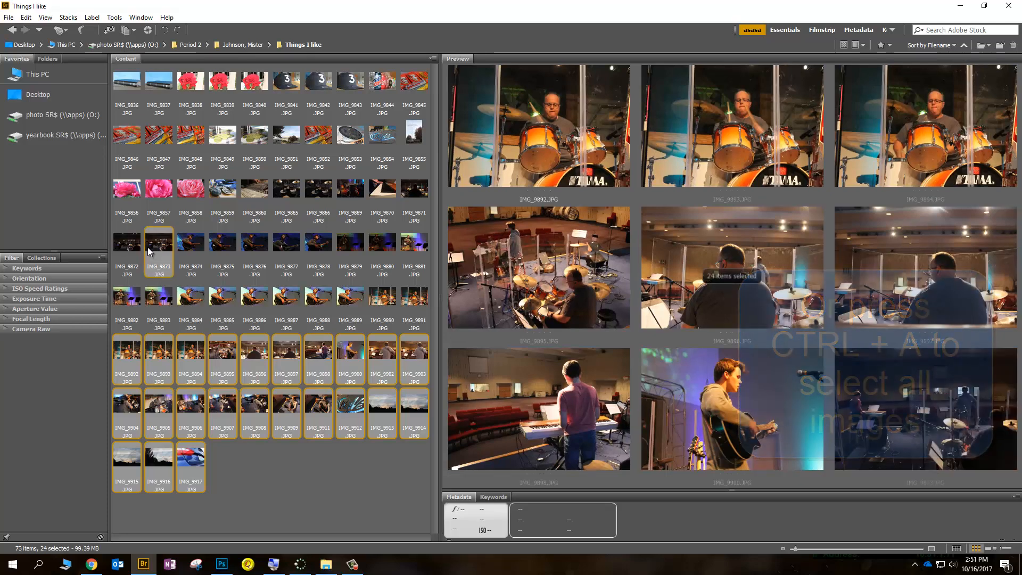
ctrl+click(223, 189)
ctrl+click(253, 239)
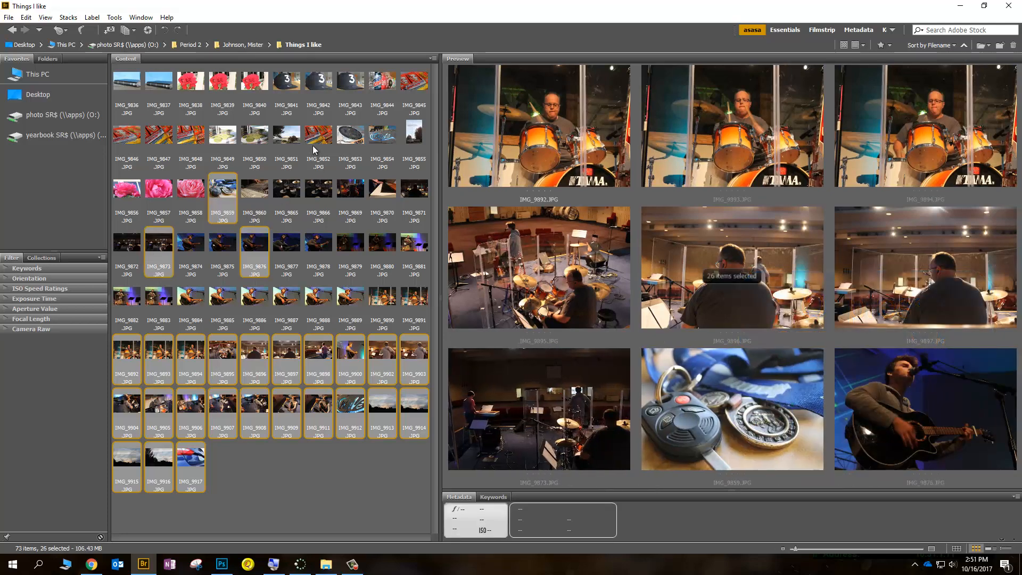
click(319, 498)
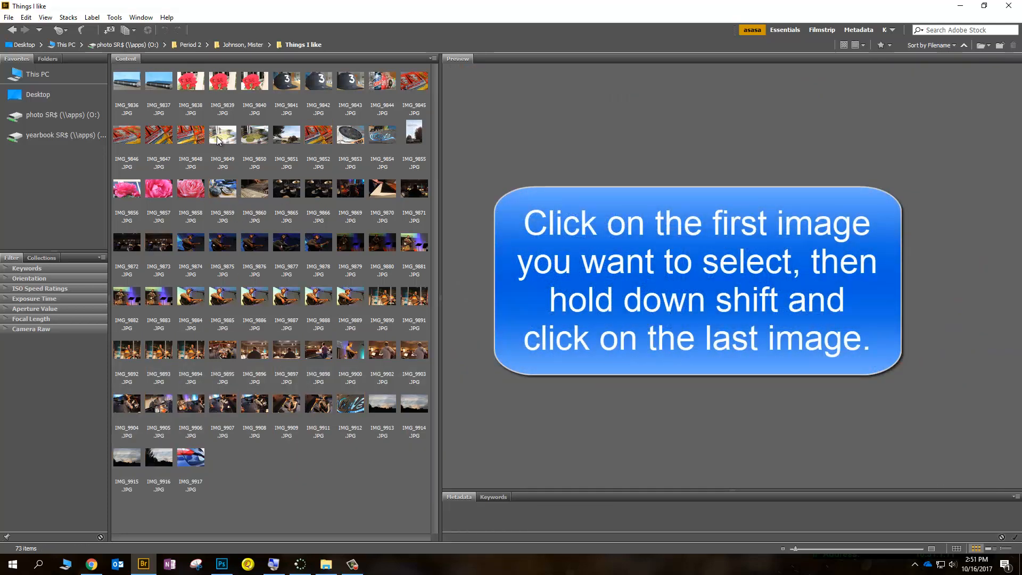
- Select the range of photos from IMG_9849 to IMG_9887 and add IMG_9898, IMG_9911 and IMG_9907
click(217, 136)
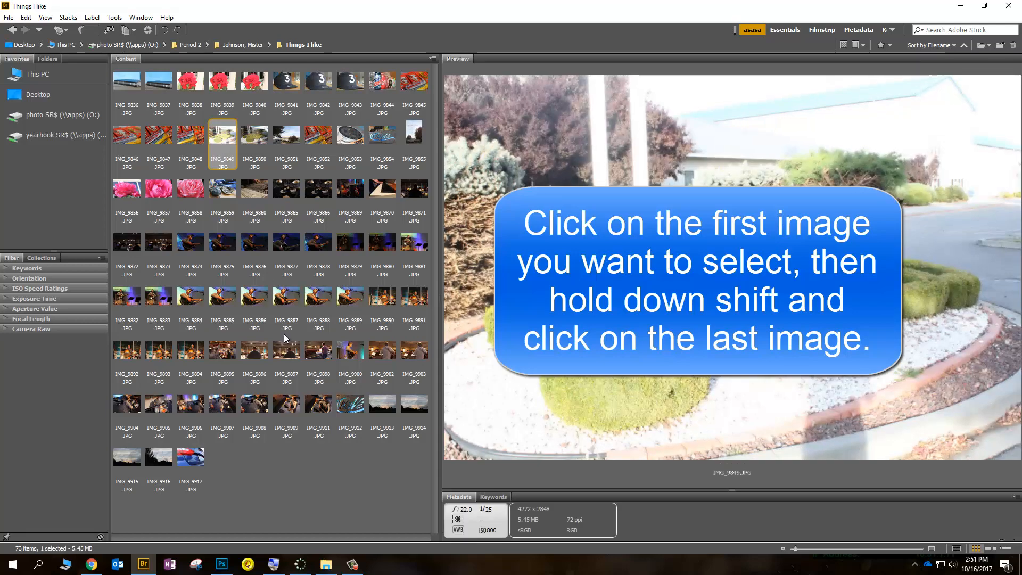
shift+click(292, 299)
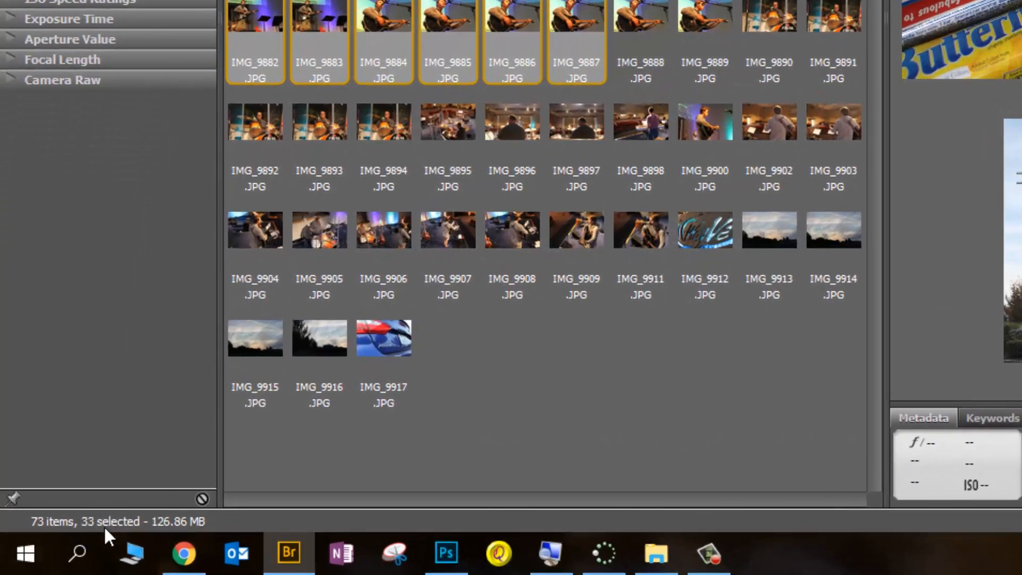
ctrl+click(643, 112)
ctrl+click(649, 239)
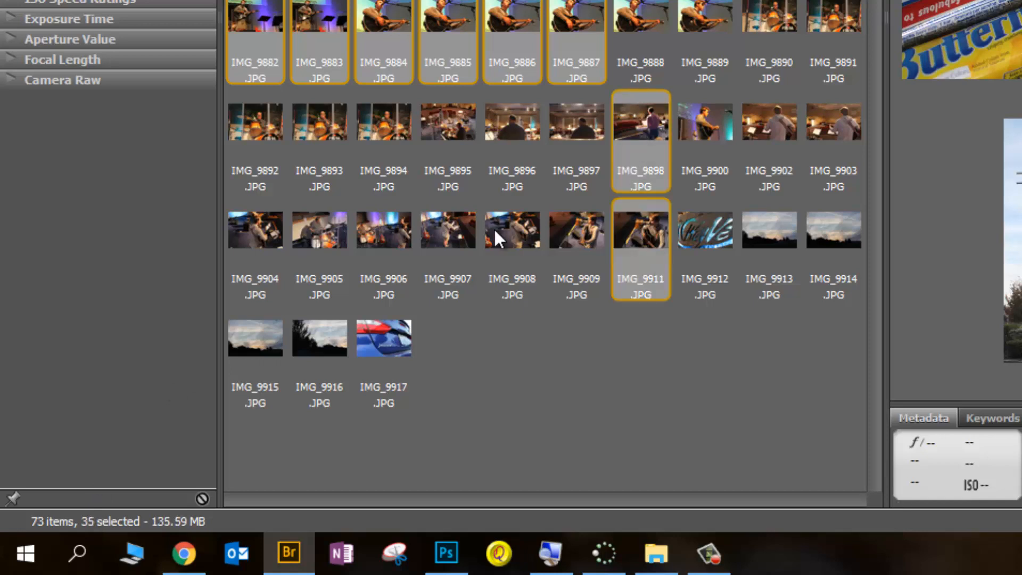
ctrl+click(449, 219)
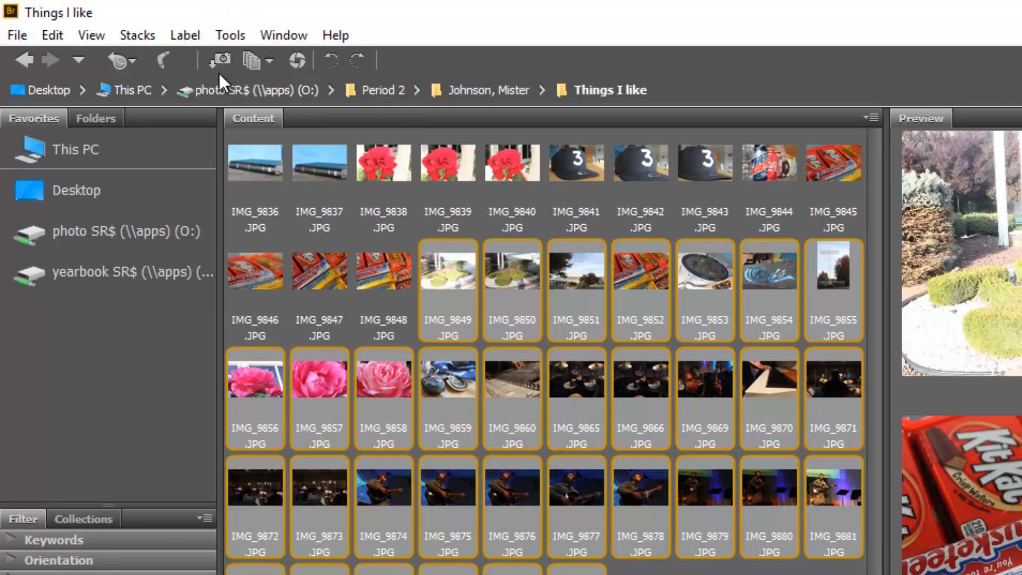
- Generate a Photoshop Contact Sheet II from the selected photos with 6 columns
click(226, 37)
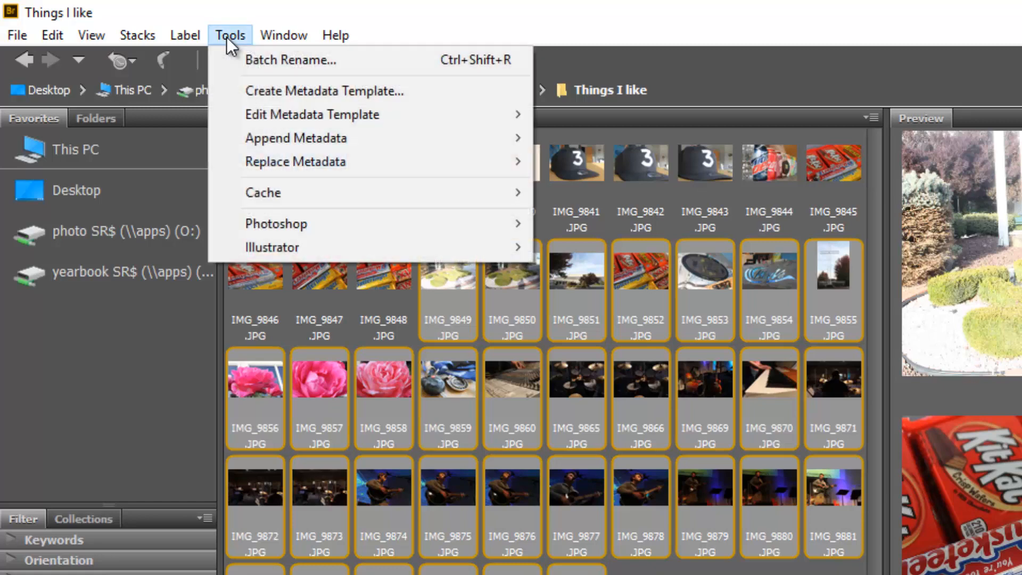
mouse_move(276, 220)
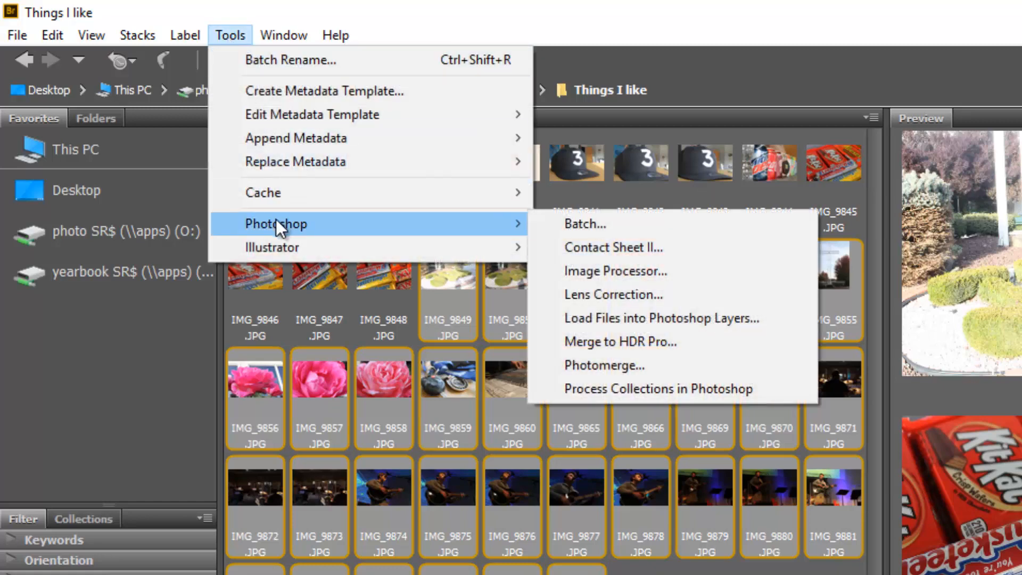
click(599, 249)
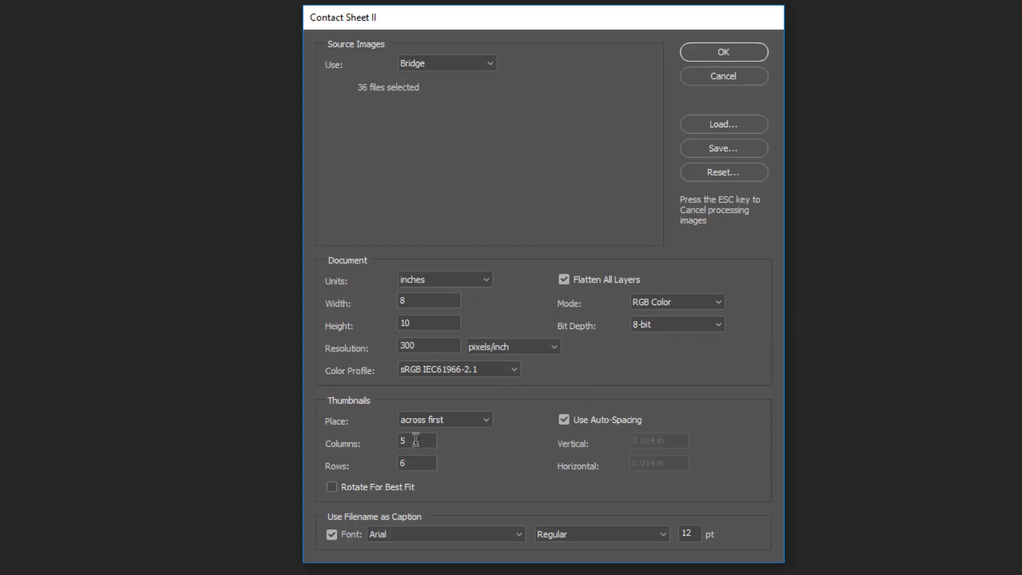
drag(415, 441, 387, 441)
text(6)
click(730, 57)
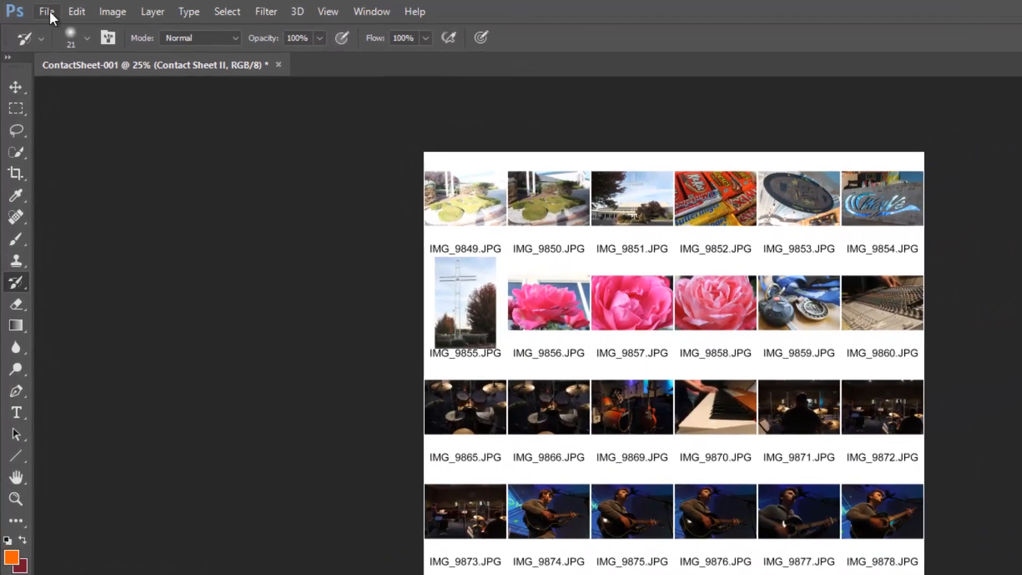
- Start saving the contact sheet and choose the student's Things I like folder under Period 2 on the photo drive
click(46, 8)
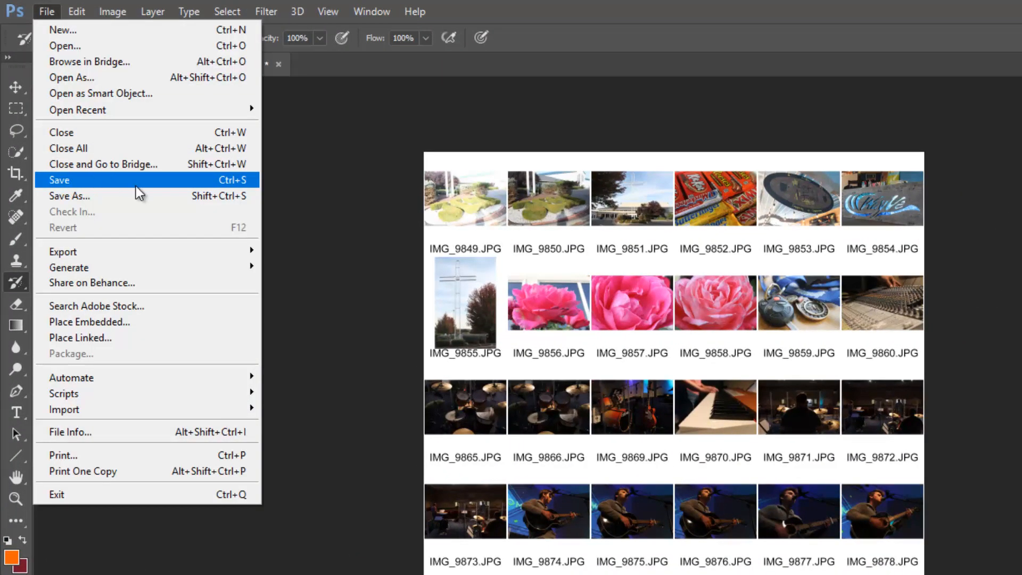
click(192, 180)
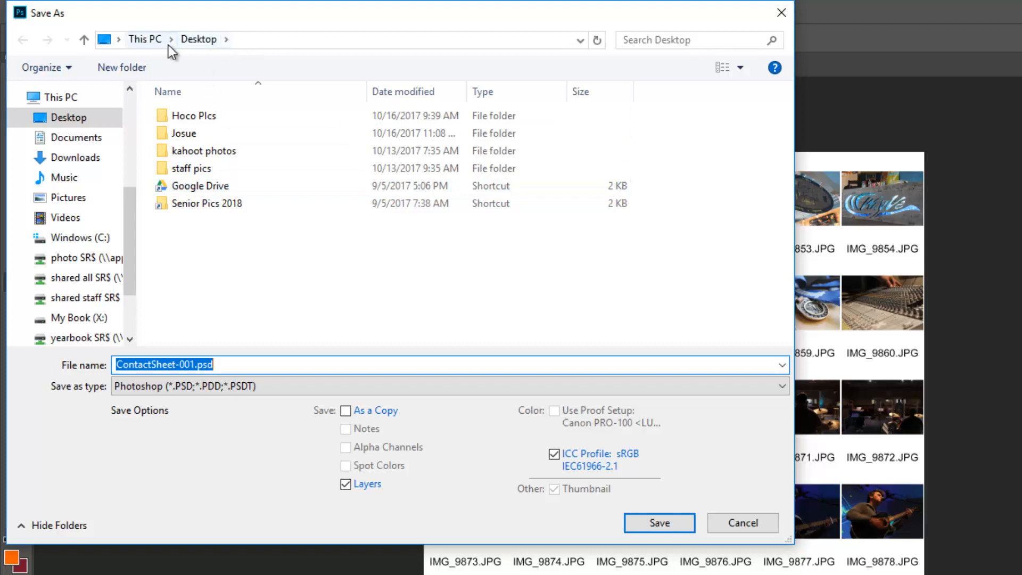
click(97, 265)
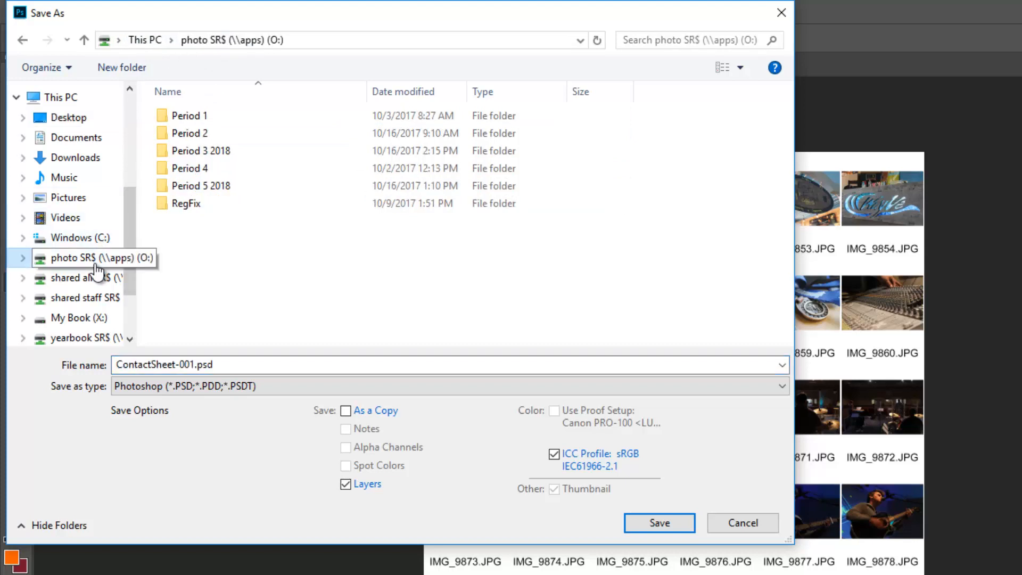
double_click(205, 132)
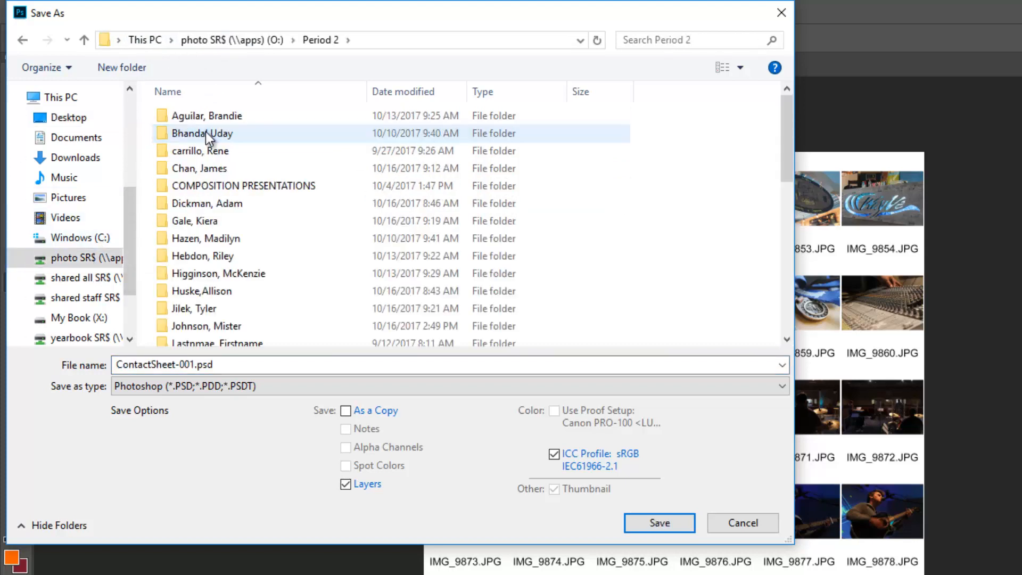
click(197, 327)
double_click(197, 328)
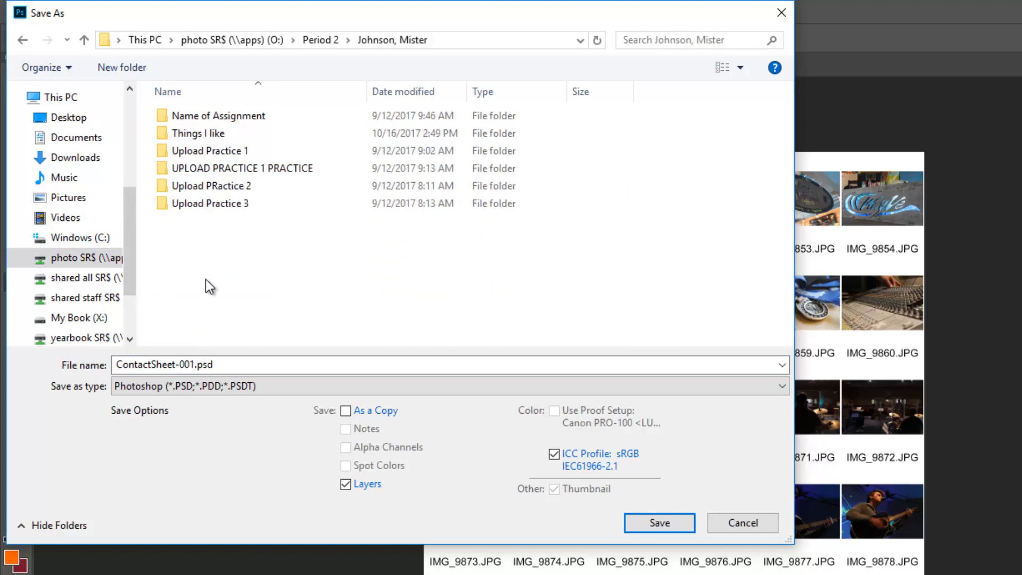
double_click(200, 132)
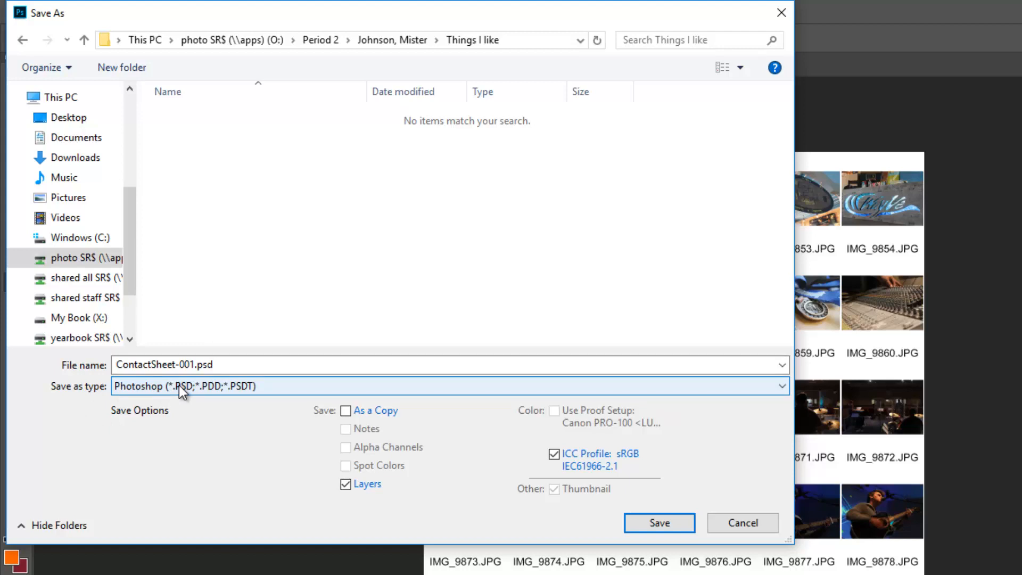
- Save ContactSheet-001 in JPEG format with Maximum quality 10 and Baseline ("Standard") format
click(148, 385)
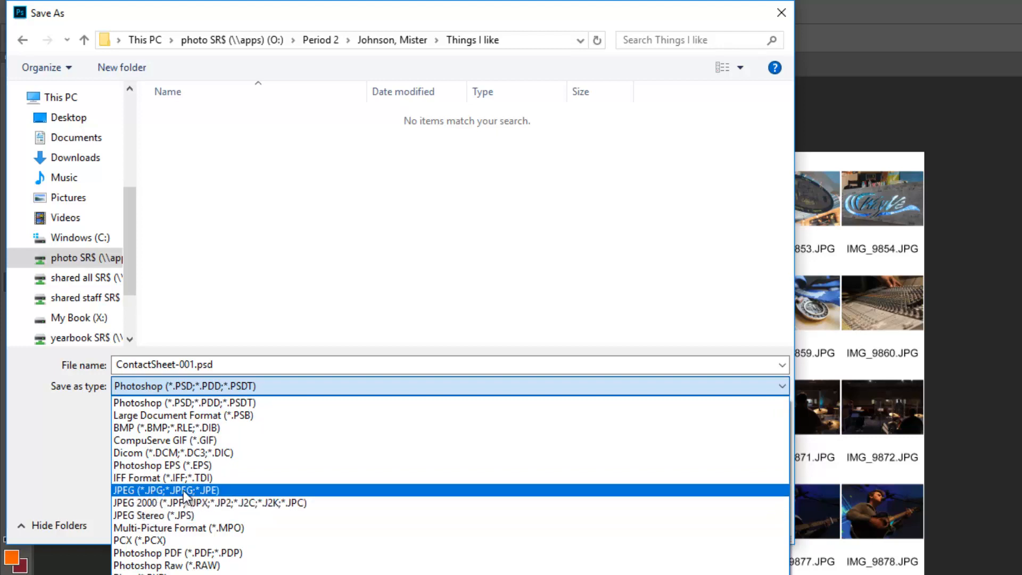
click(130, 490)
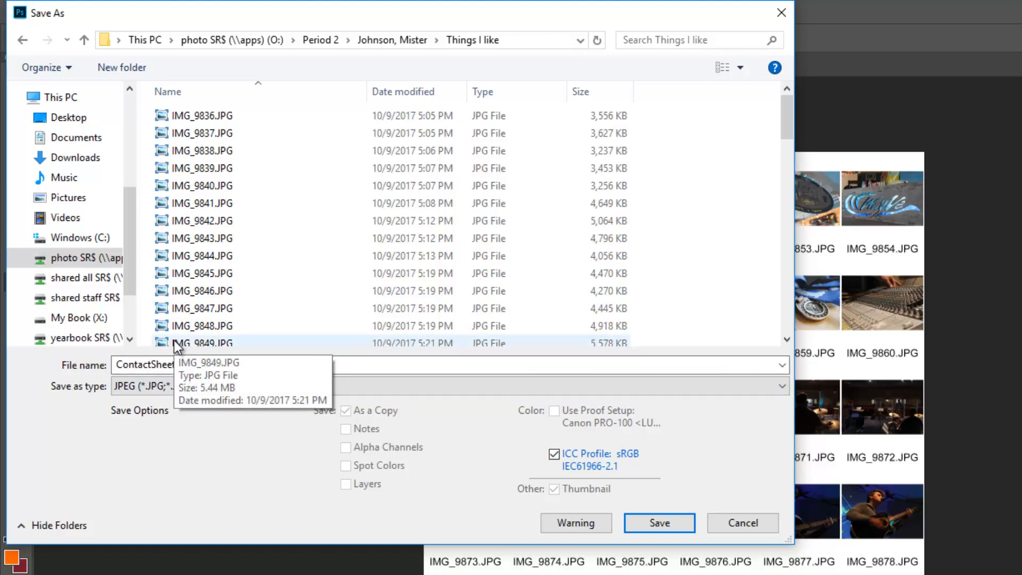
click(661, 521)
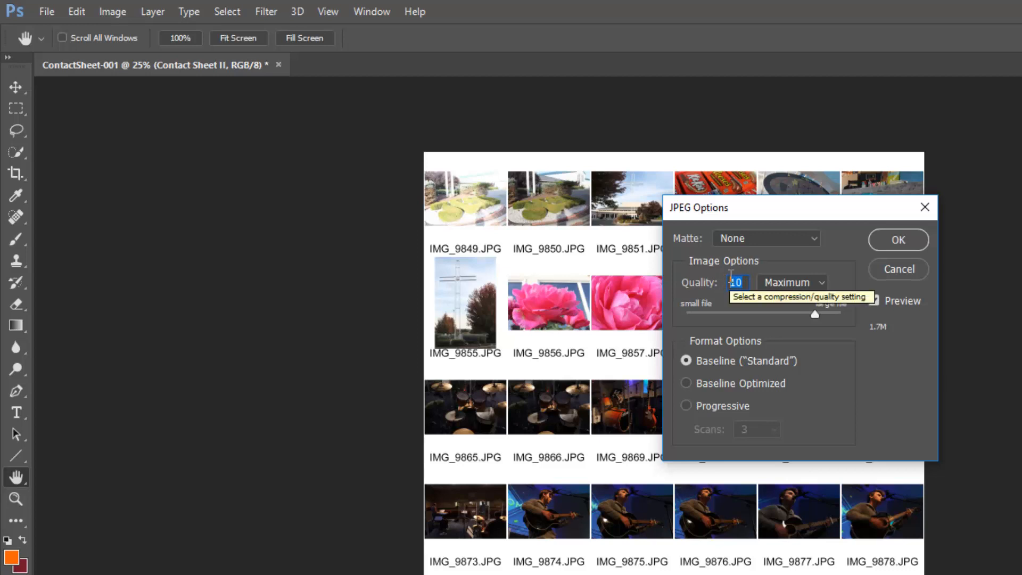
key(j)
click(898, 241)
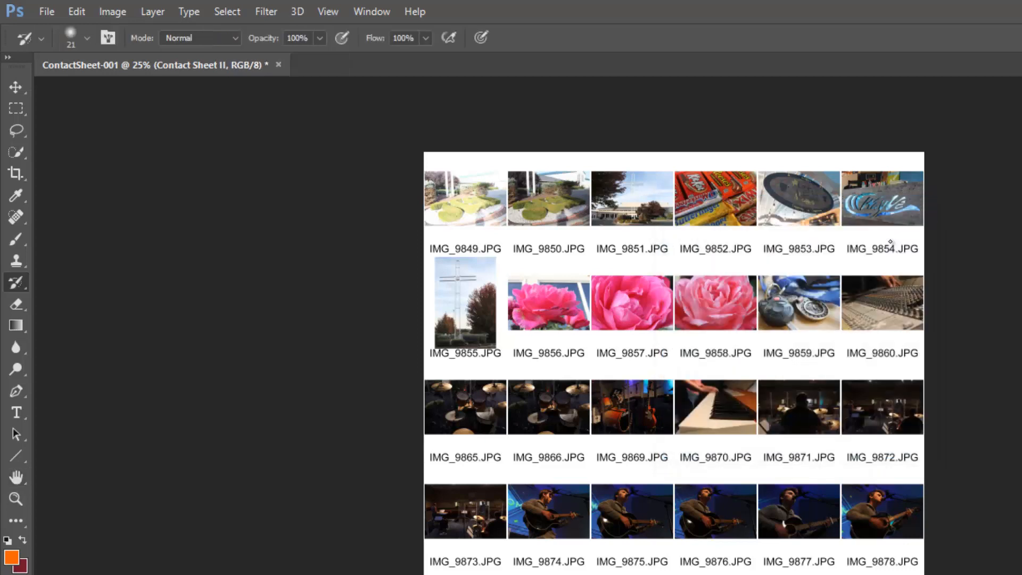
- Close the contact sheet document without saving changes, and switch to Bridge to preview ContactSheet-001.jpg
click(278, 64)
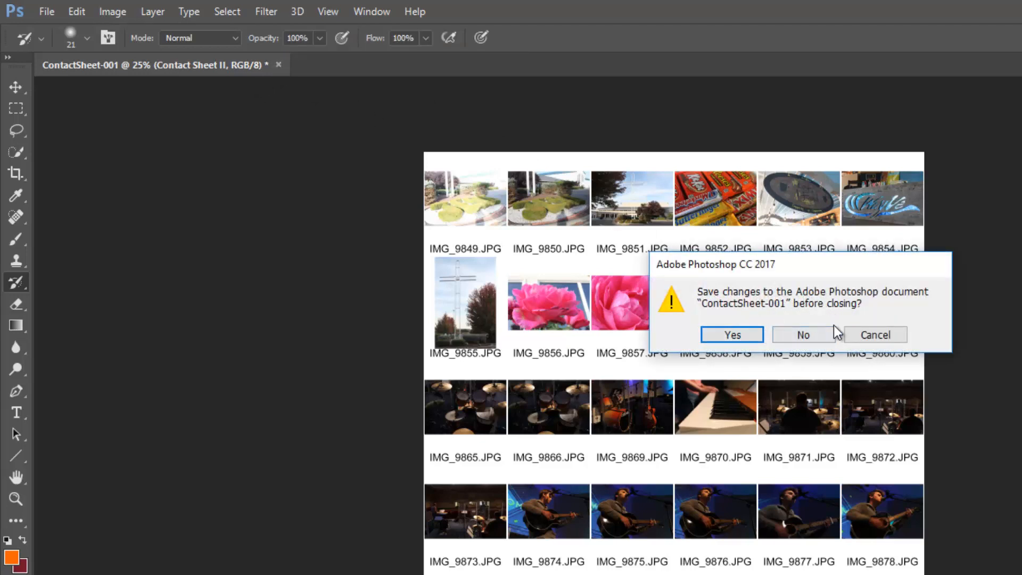
click(804, 335)
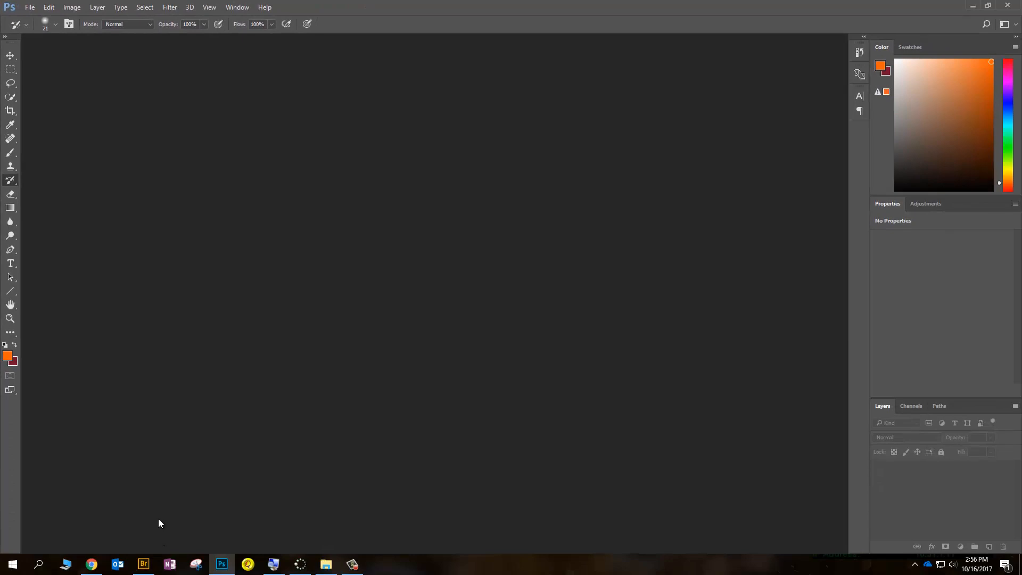
key(alt+Tab)
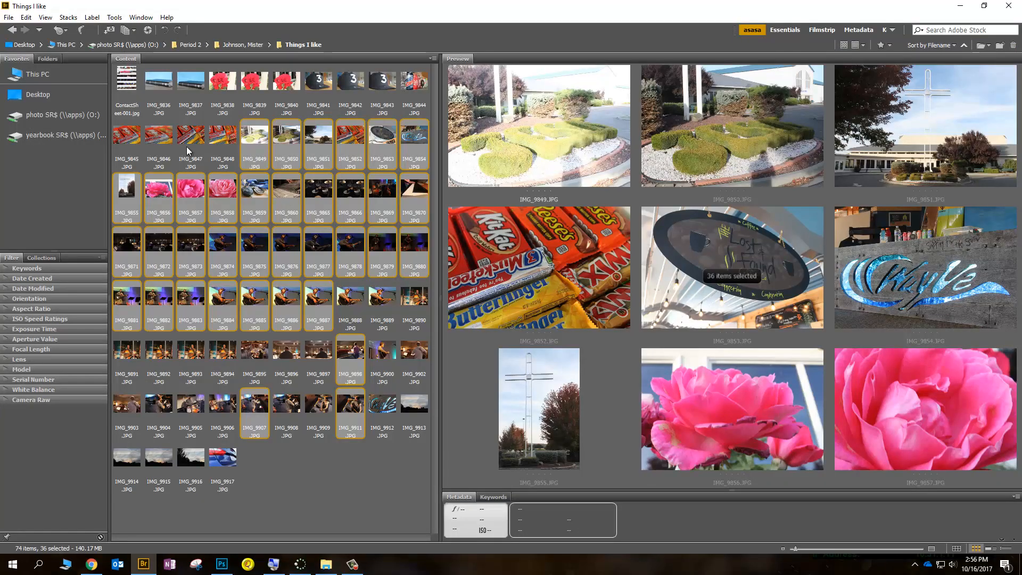
click(136, 73)
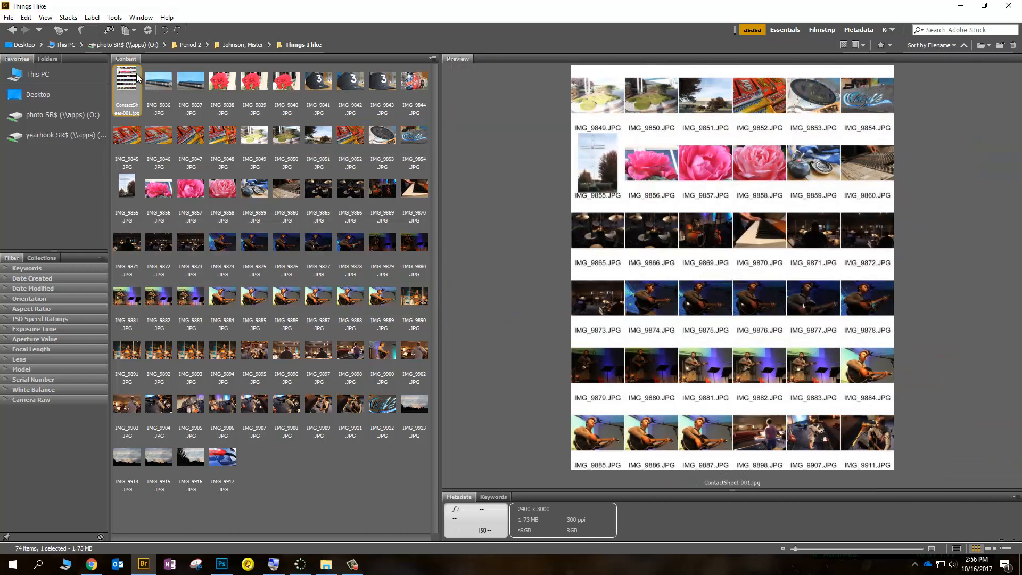